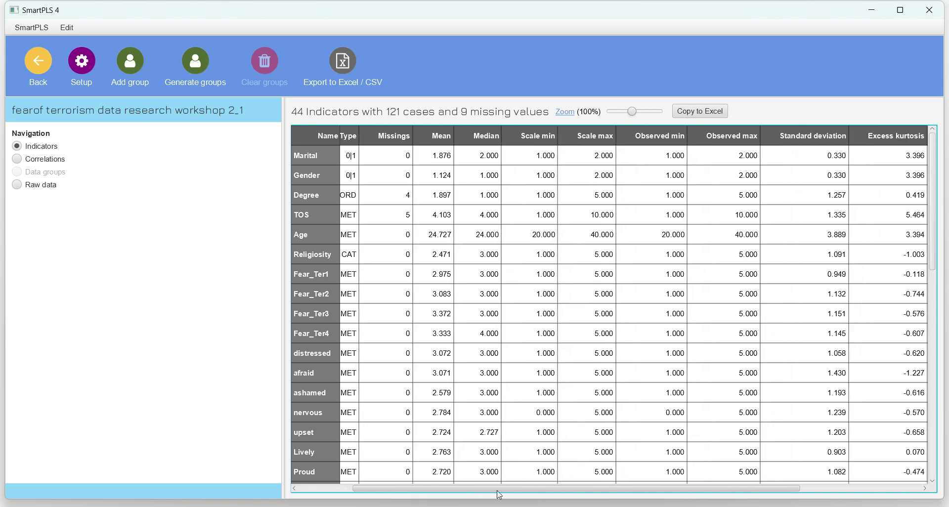
# - Review the indicator statistics and the outer loadings in the 2023-06-28 PLS report of model 1 fot-distress
pyautogui.scroll(-10, 487, 308)
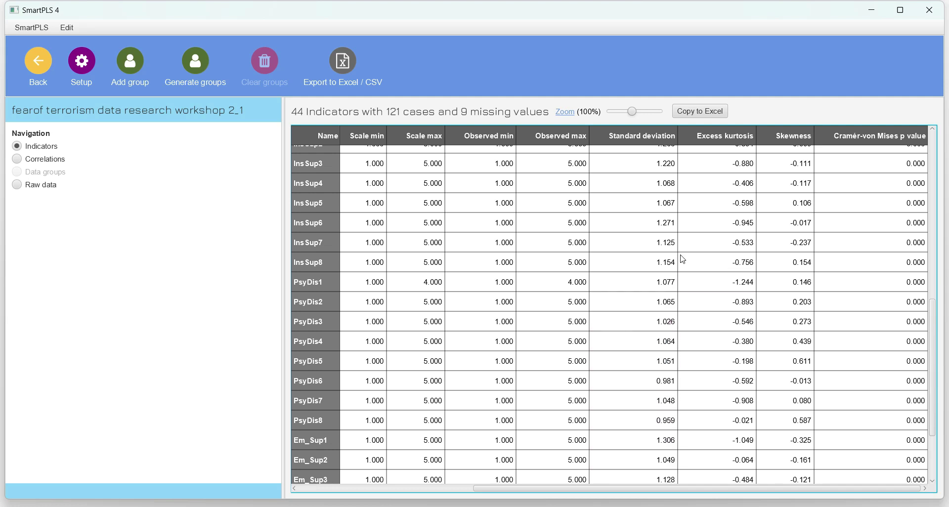
pyautogui.click(38, 60)
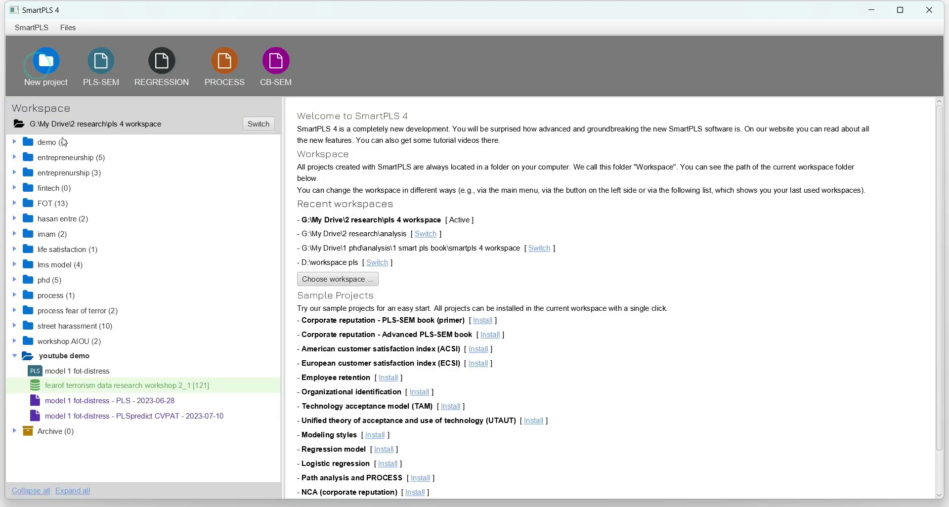
pyautogui.doubleClick(99, 400)
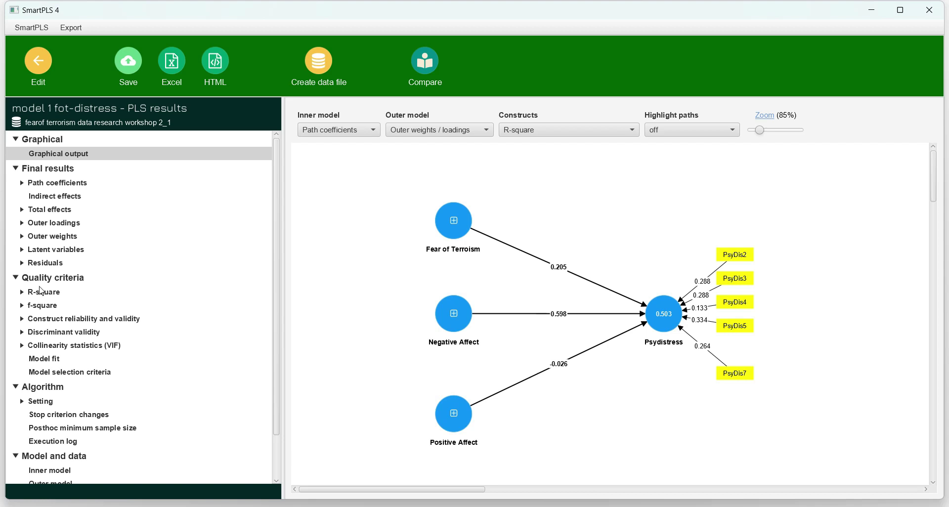
pyautogui.click(54, 225)
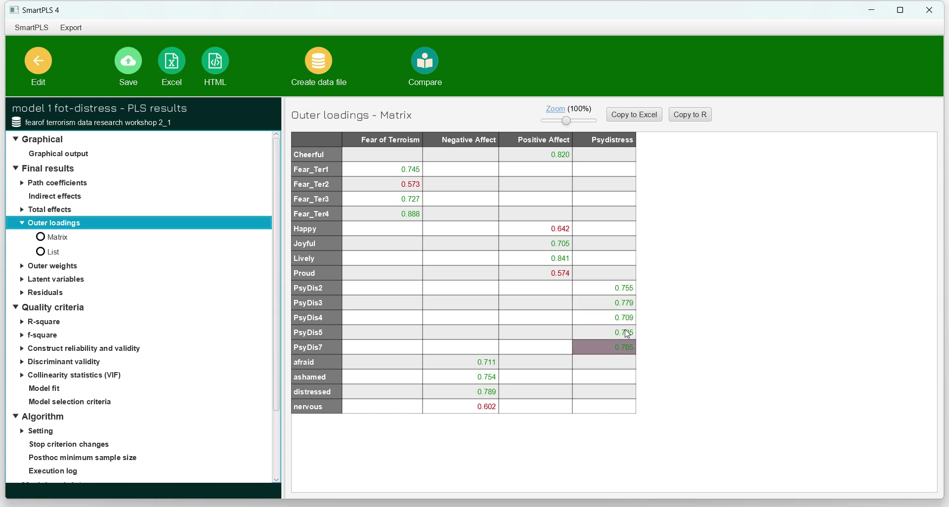
# - Return to the editable model 1 fot-distress diagram and view its report selection
pyautogui.click(40, 74)
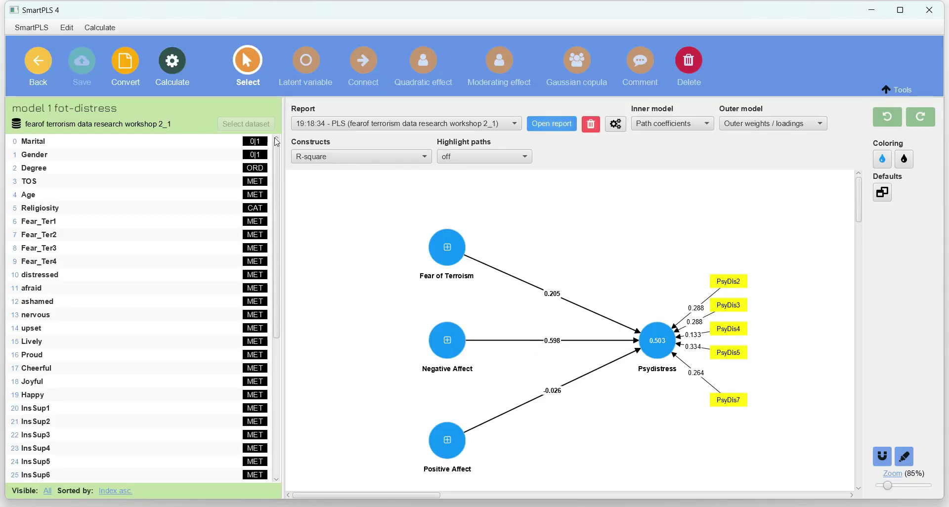
pyautogui.click(384, 125)
pyautogui.click(370, 294)
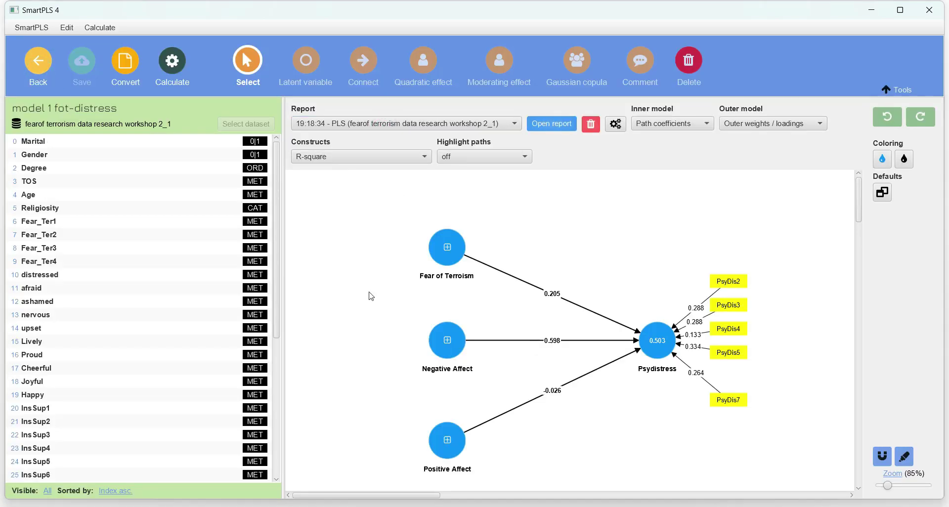
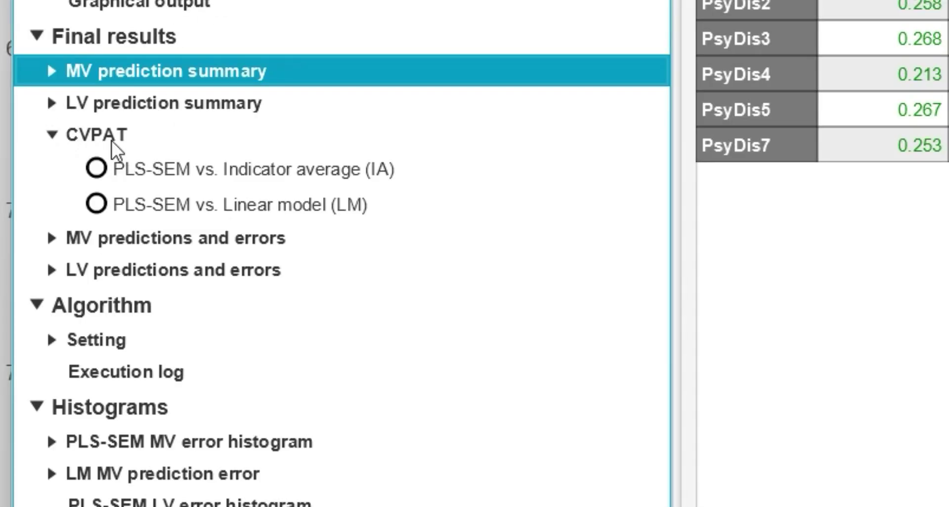
# - Compare the CVPAT results against the indicator average and the linear model, and check the MV prediction summary
pyautogui.click(284, 175)
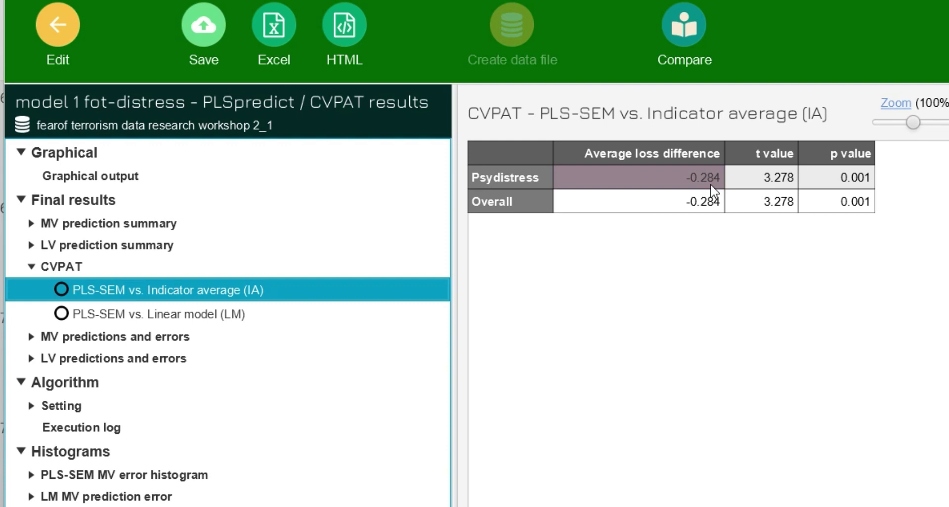
pyautogui.click(238, 321)
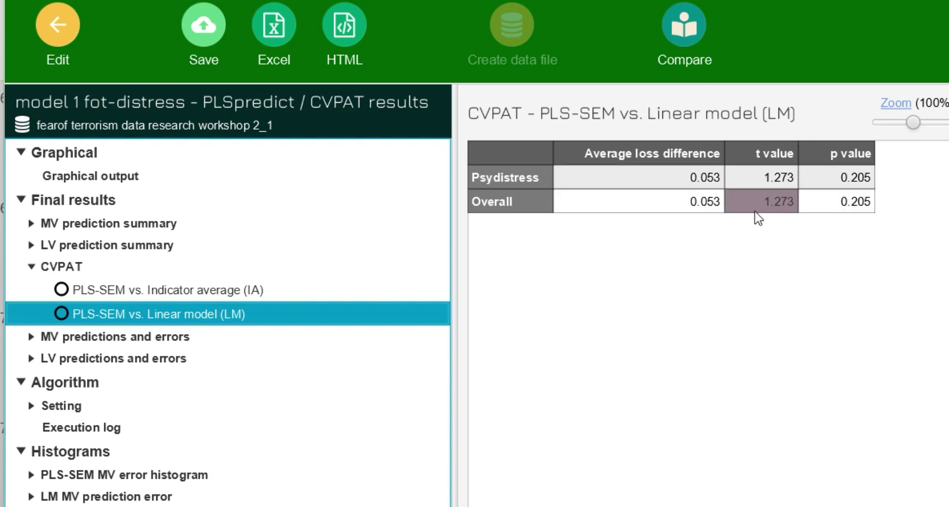
pyautogui.click(148, 225)
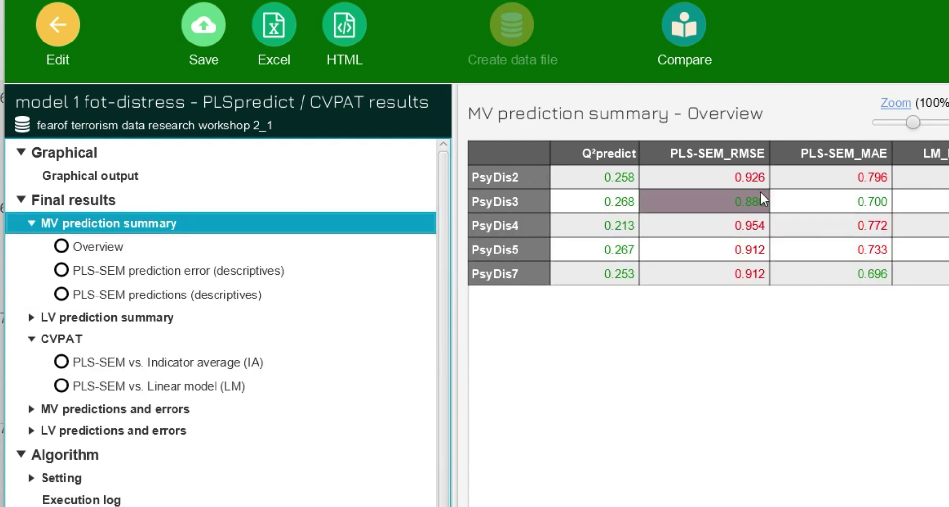
pyautogui.click(117, 388)
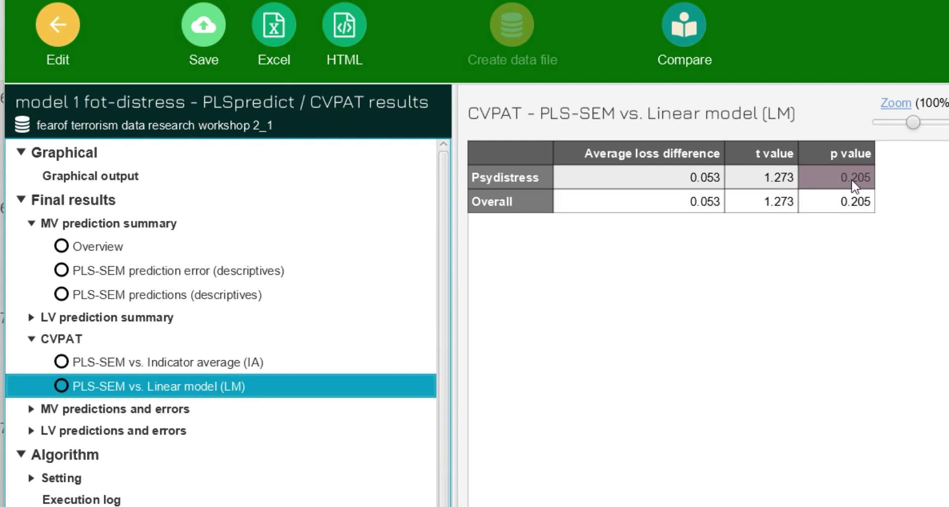
pyautogui.click(121, 363)
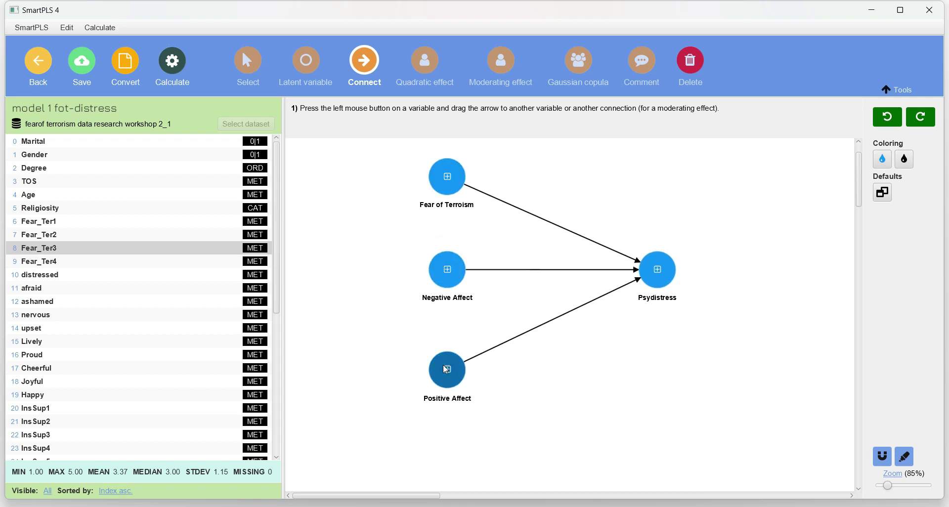
# - Try deleting the Positive Affect construct from the model and undo the deletion
pyautogui.click(259, 79)
pyautogui.click(432, 363)
pyautogui.press('Delete')
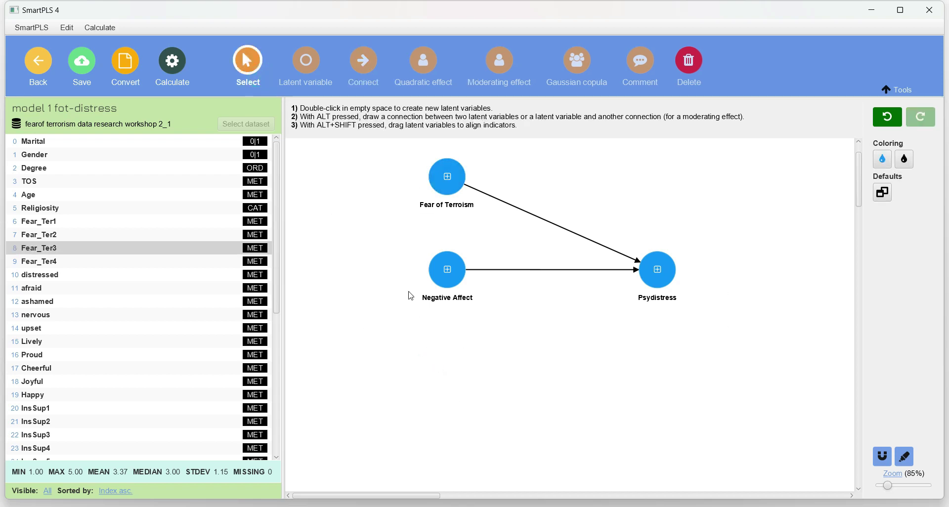
pyautogui.hotkey('ctrl', 'z')
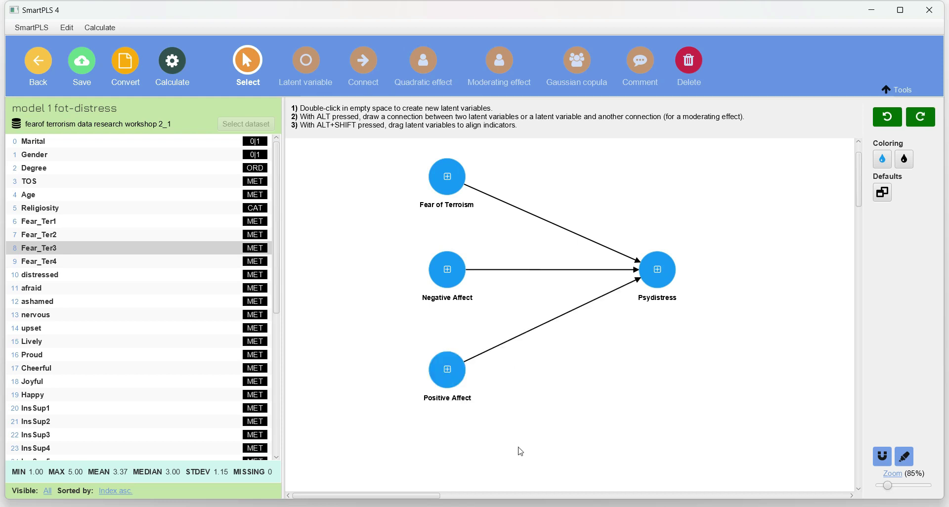
# - Run the PLS-SEM algorithm on the three-predictor model with Path weighting, Standardized results and Default initial weights
pyautogui.click(172, 69)
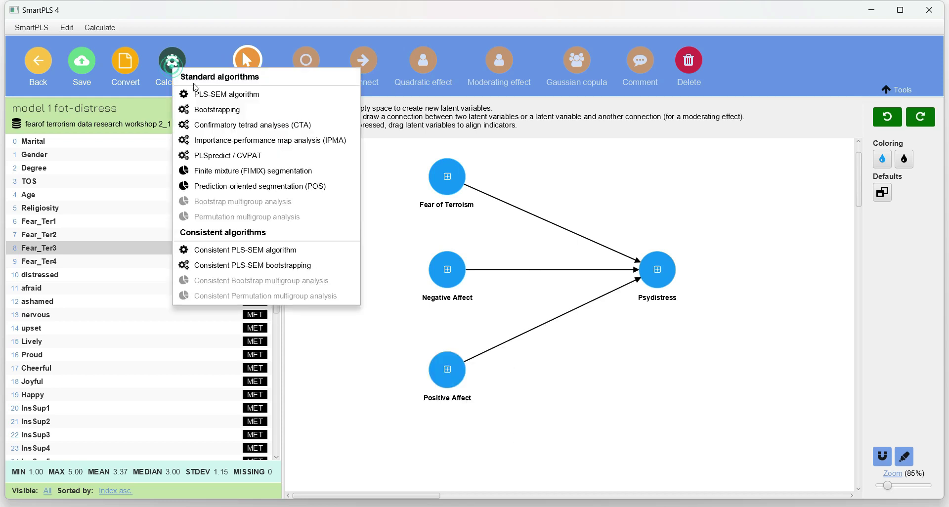
pyautogui.click(215, 95)
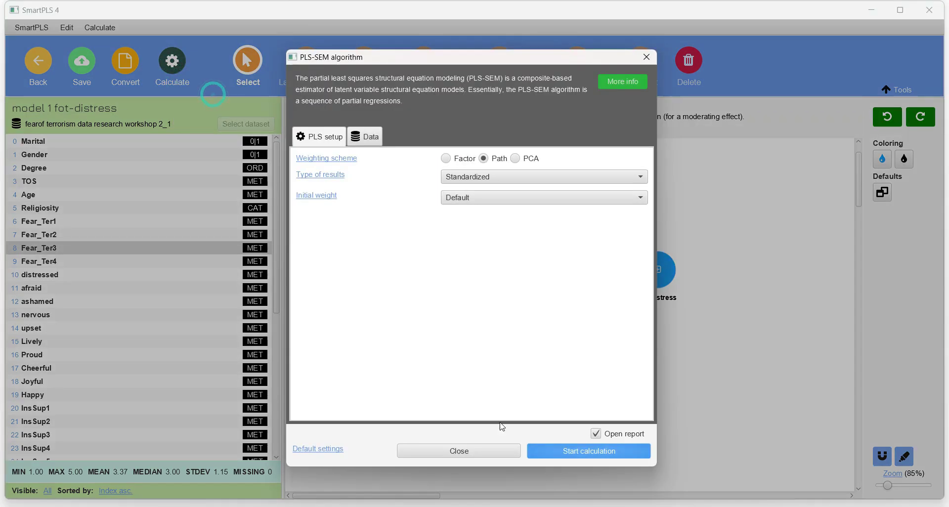
pyautogui.click(581, 452)
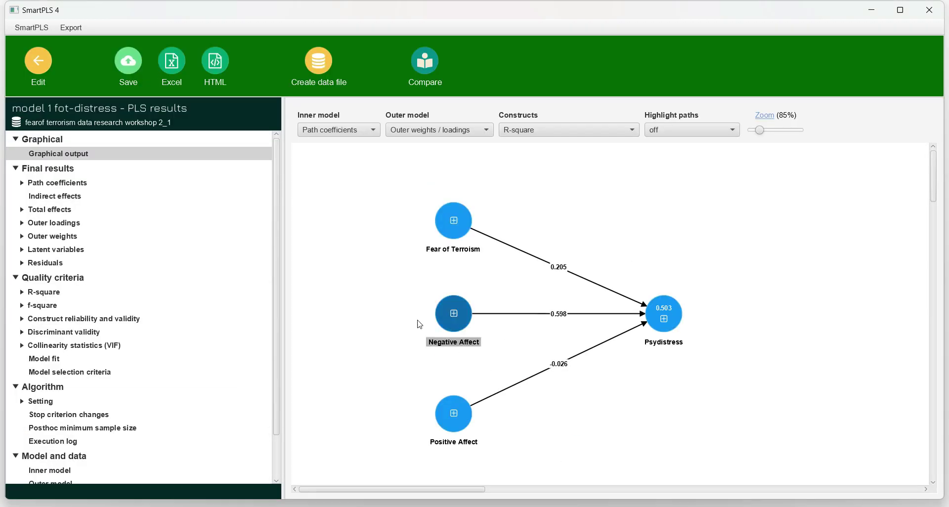
# - Examine the BIC under model selection criteria at 165% zoom and the R-square overview for Psydistress
pyautogui.click(60, 375)
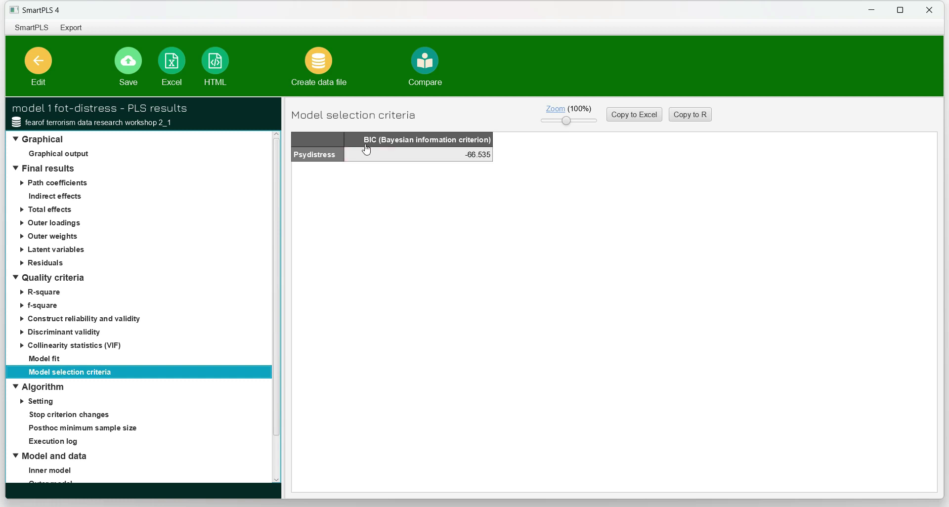
pyautogui.moveTo(573, 121); pyautogui.dragTo(586, 121)
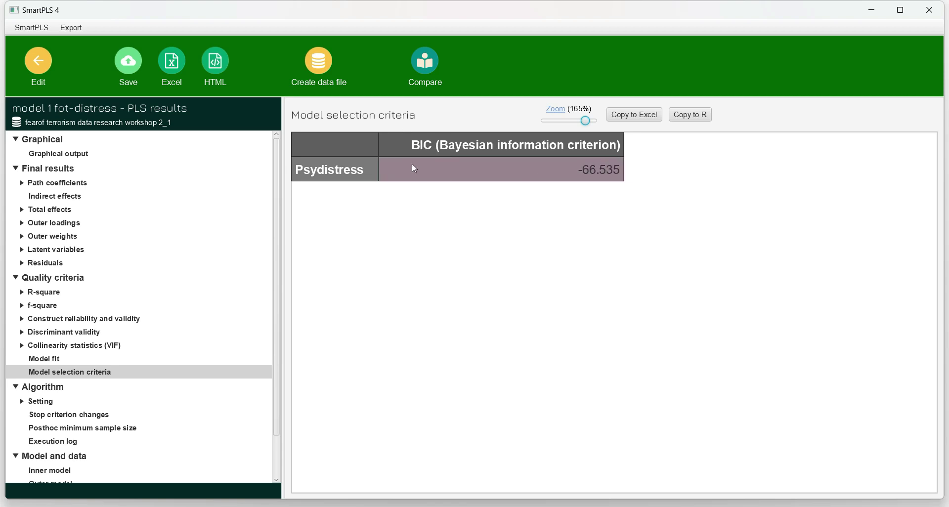
pyautogui.click(50, 293)
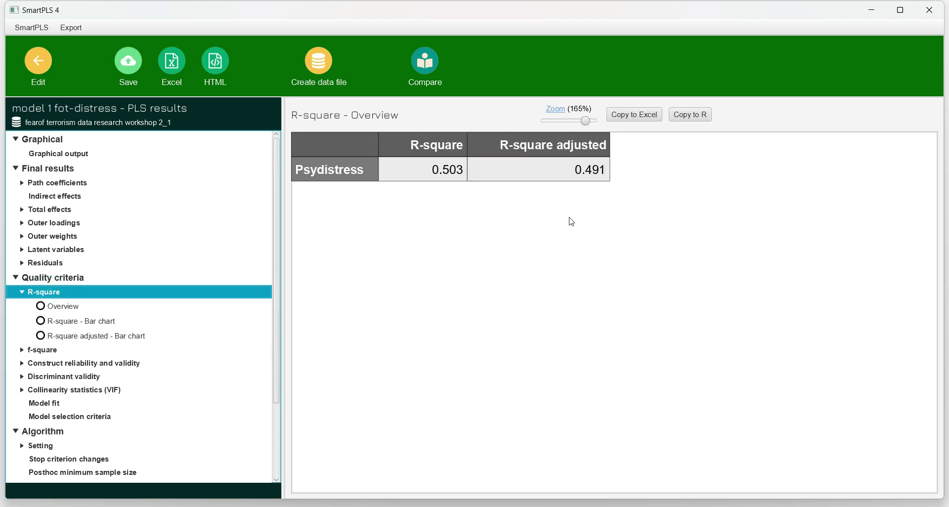
# - Switch to the Book1 workbook in Excel and examine the diagrams of Model 1, Model 2 and Model 3
pyautogui.hotkey('alt', 'Tab')
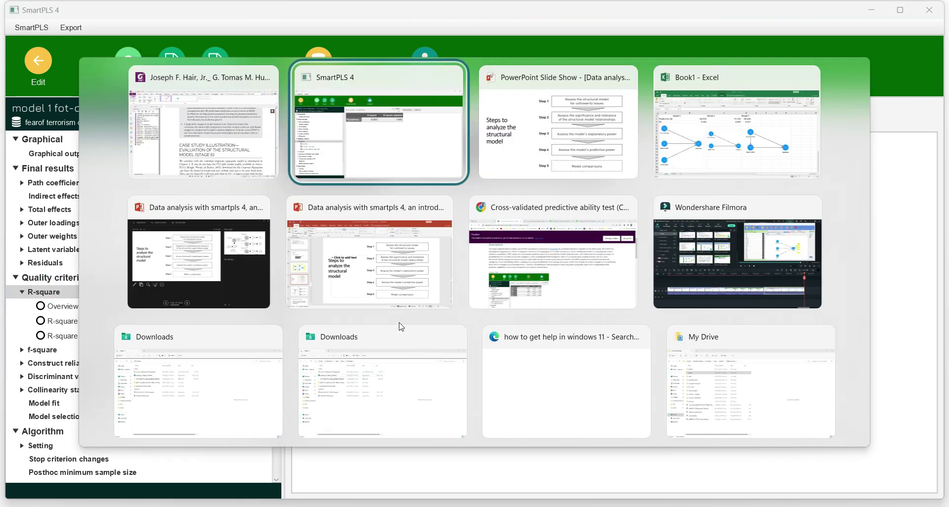
pyautogui.hotkey('alt', 'Tab')
pyautogui.hotkey('alt', 'Tab')
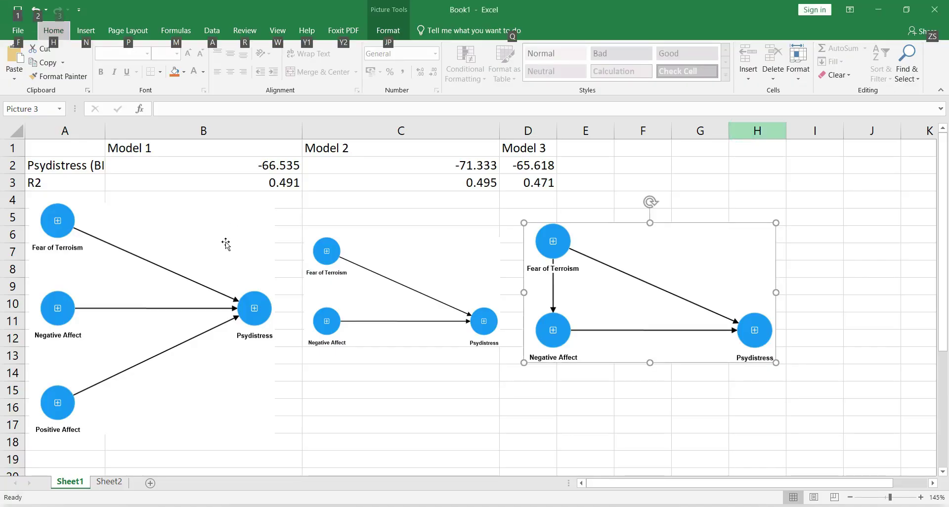
pyautogui.click(121, 300)
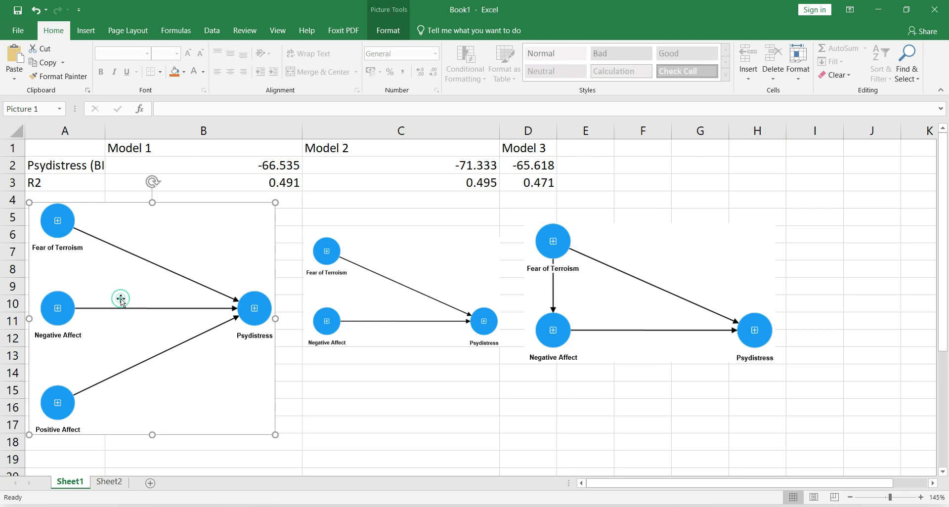
pyautogui.click(381, 324)
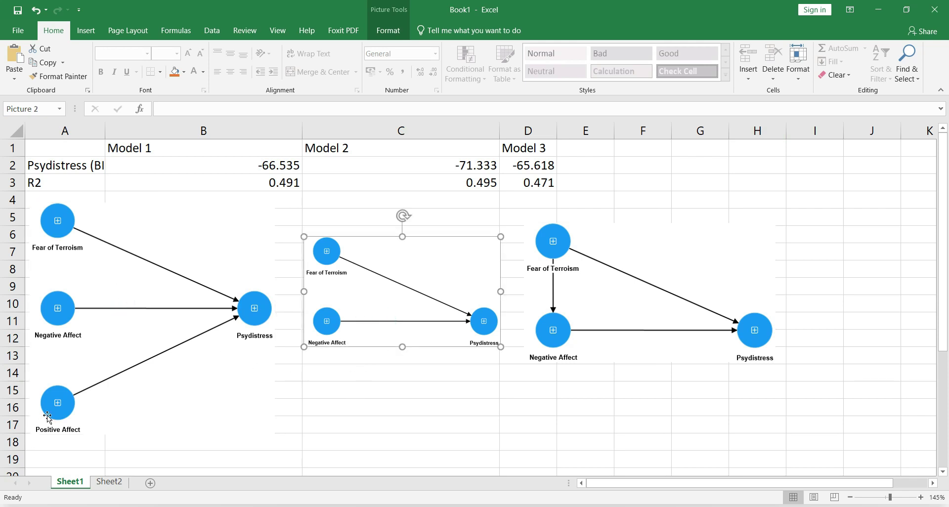
pyautogui.click(390, 294)
pyautogui.click(626, 305)
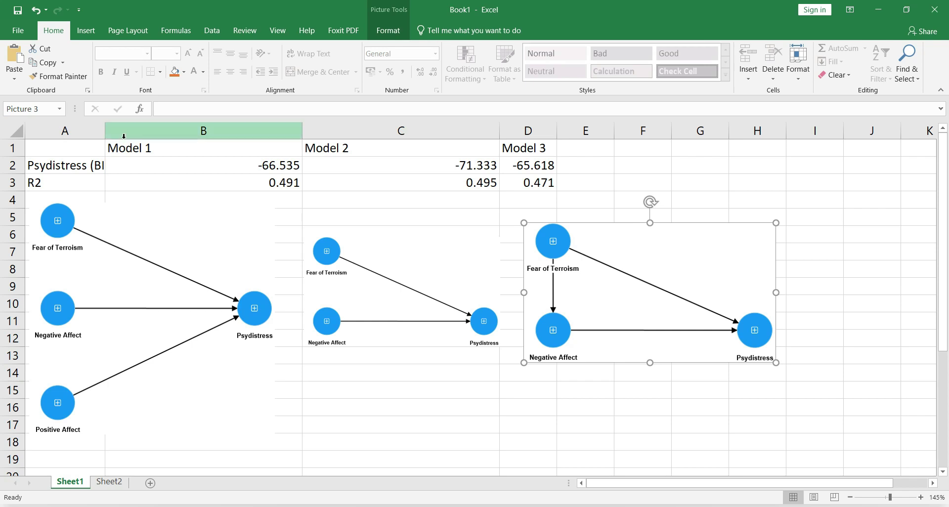
# - Widen column A to fit the Psydistress (BIC) label and compare the three models' BIC values in row 2
pyautogui.moveTo(105, 130); pyautogui.dragTo(123, 131)
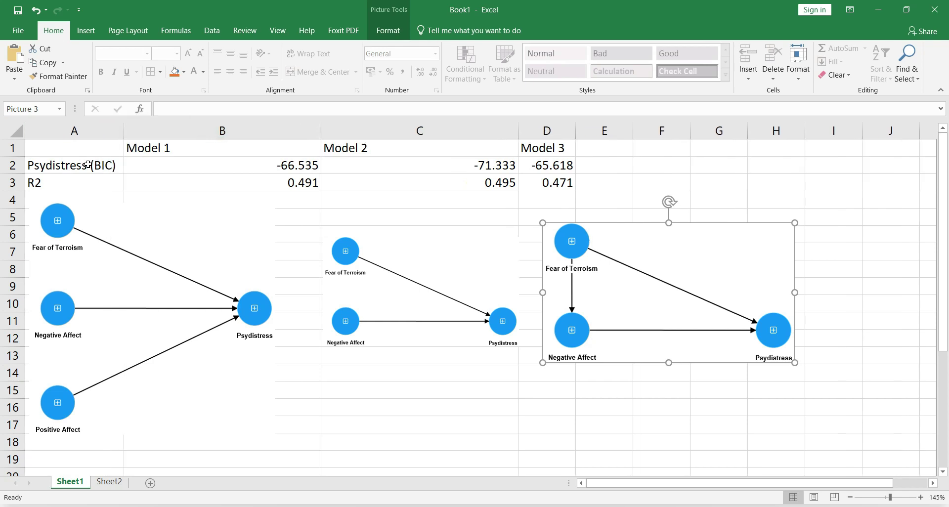
pyautogui.click(292, 165)
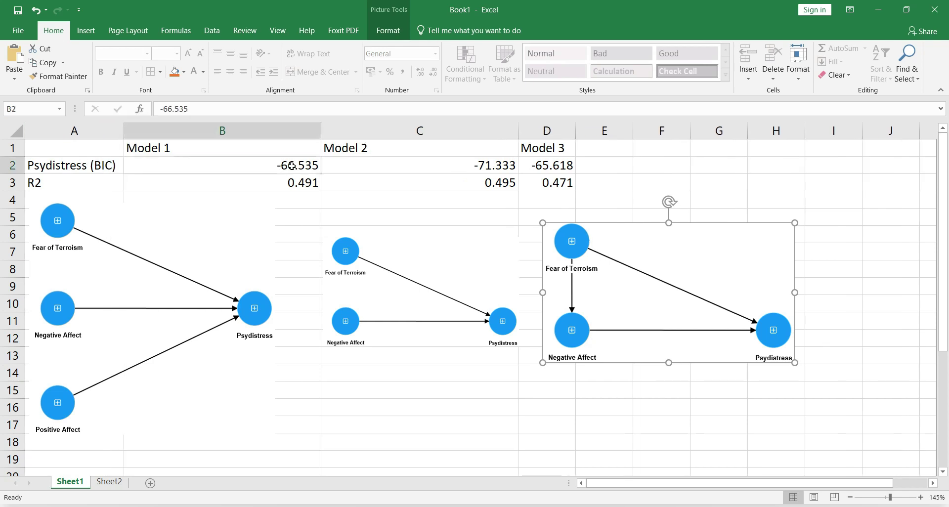
pyautogui.click(487, 165)
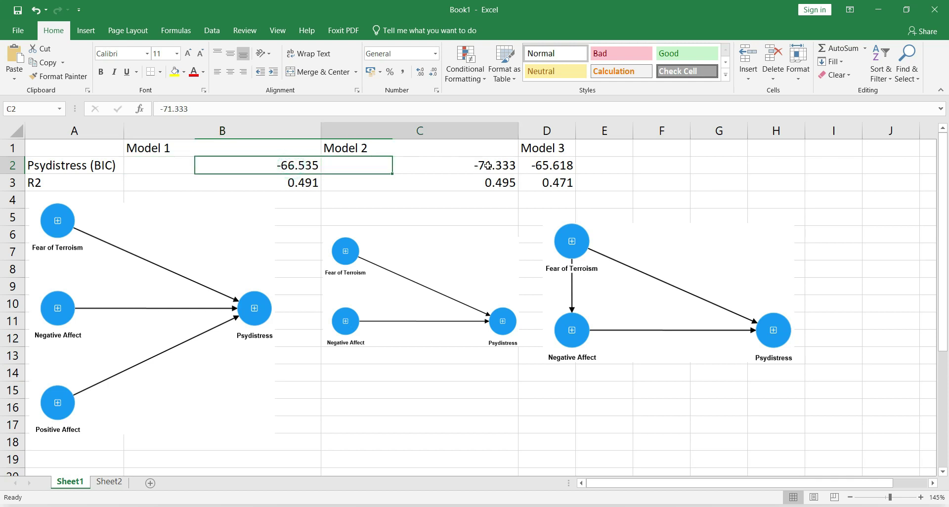
pyautogui.click(554, 166)
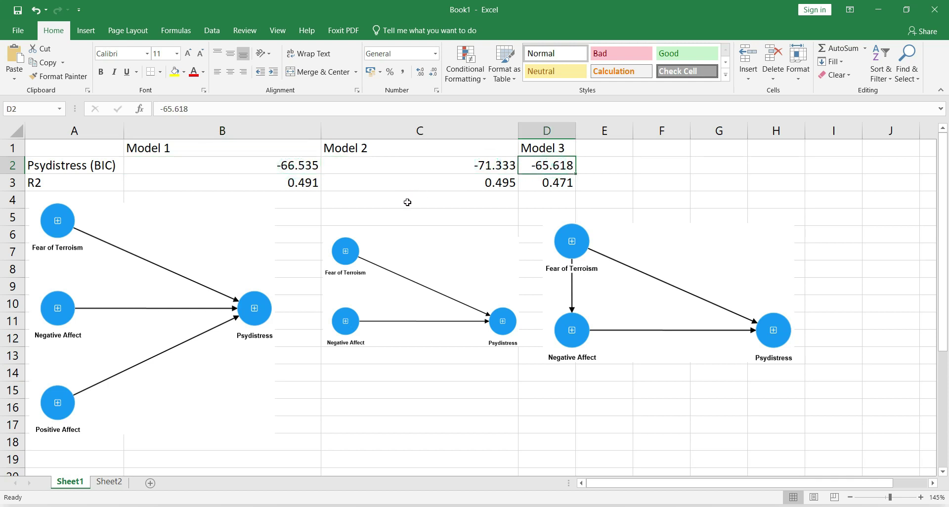
pyautogui.click(469, 162)
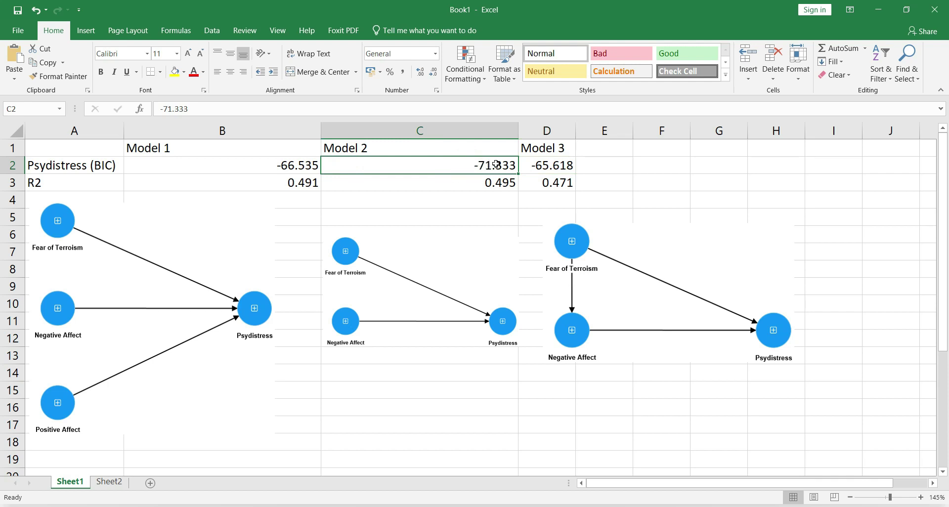
# - Compare the three models' R2 values in row 3, and review Model 2's BIC and R2 against the Model 1 diagram
pyautogui.click(457, 187)
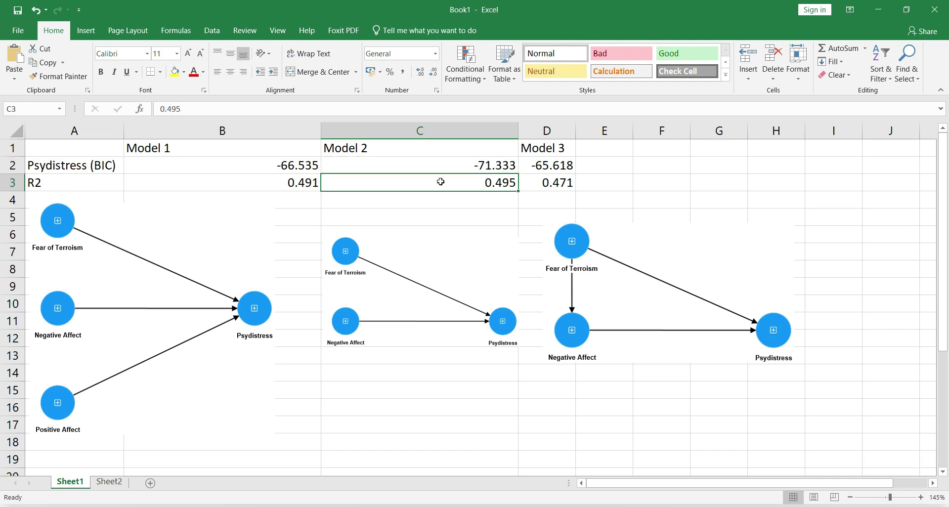
pyautogui.click(303, 183)
pyautogui.click(549, 184)
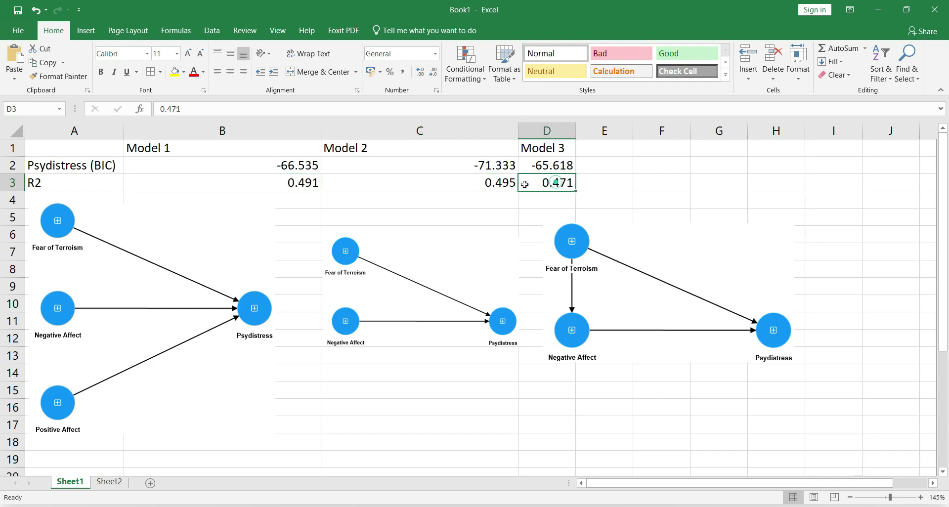
pyautogui.click(439, 173)
pyautogui.moveTo(439, 173); pyautogui.dragTo(426, 184)
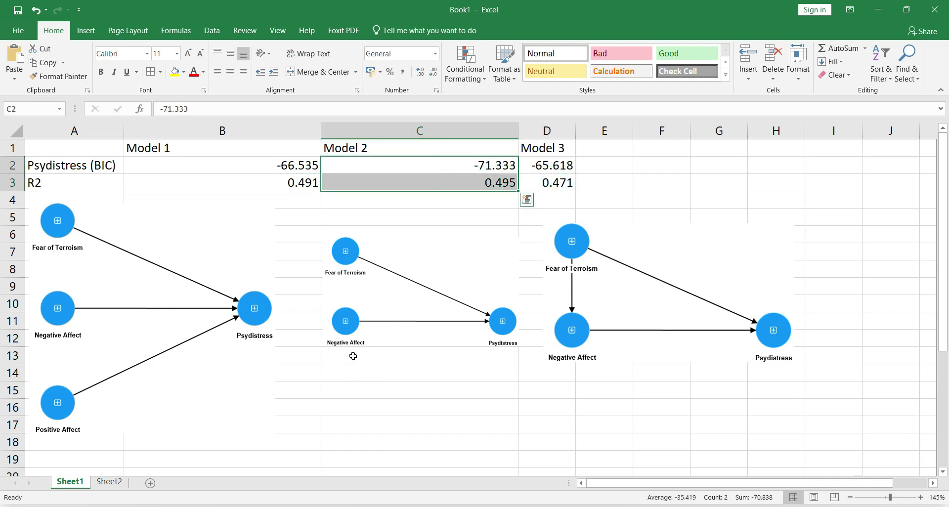
pyautogui.click(138, 313)
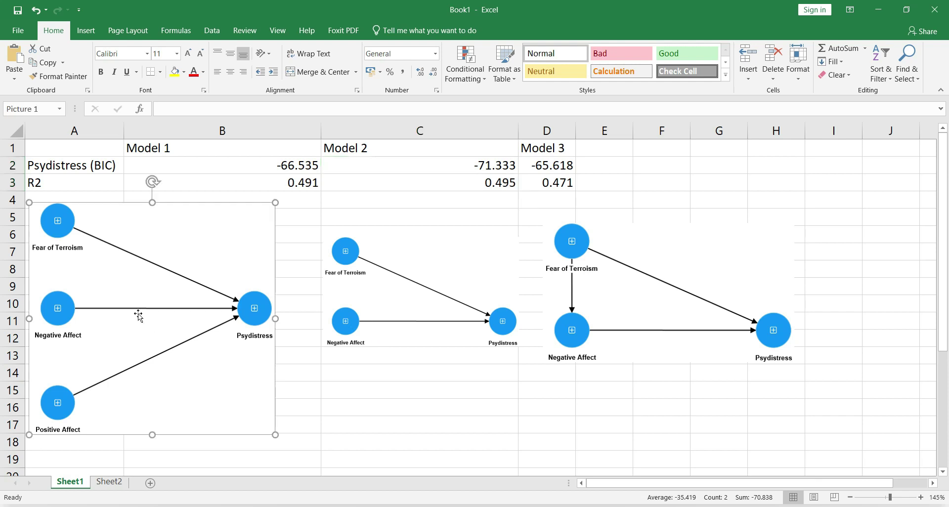